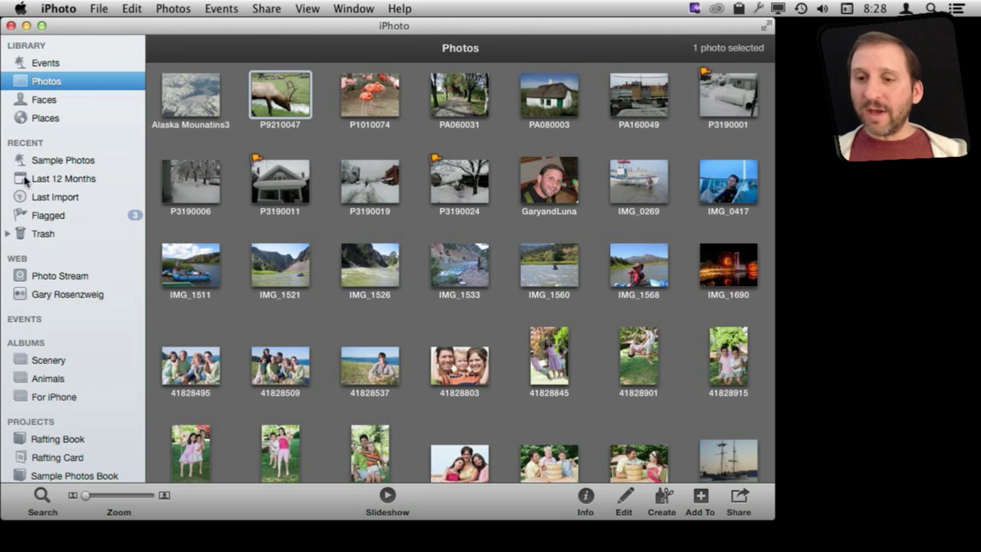
Delete photo P3190024 from the library and view the Trash, now holding 3 photos.
mouse_move(256, 170)
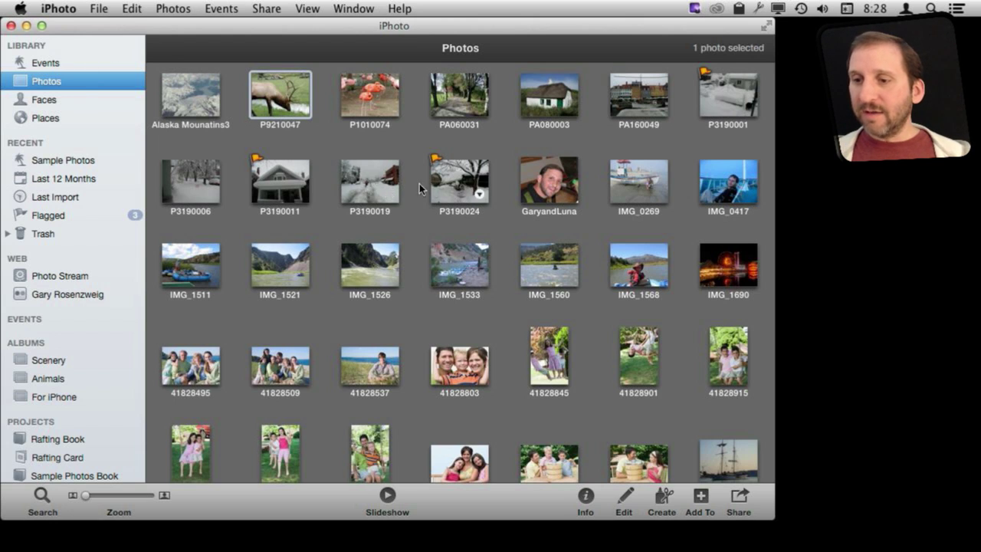
left_click(457, 188)
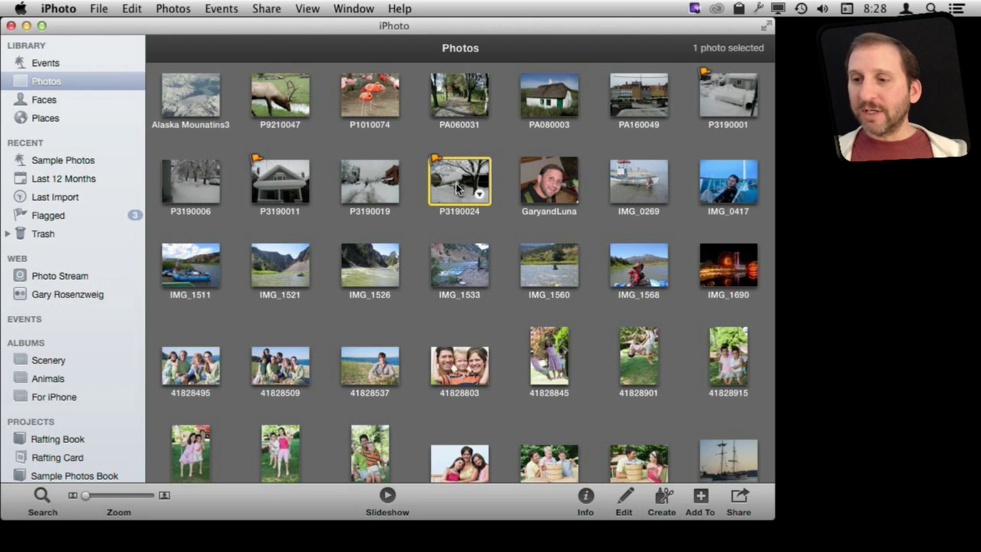
key("BackSpace")
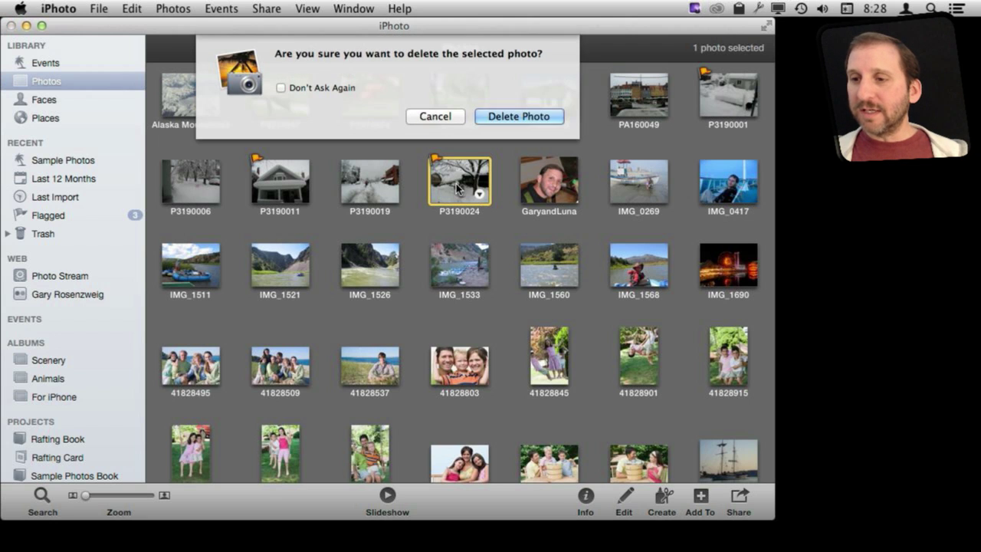
left_click(522, 115)
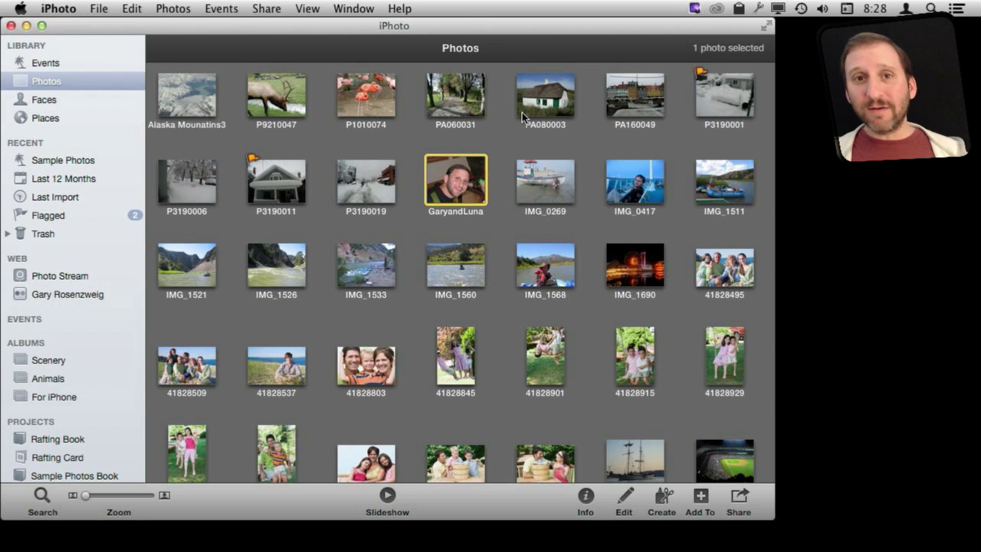
left_click(58, 236)
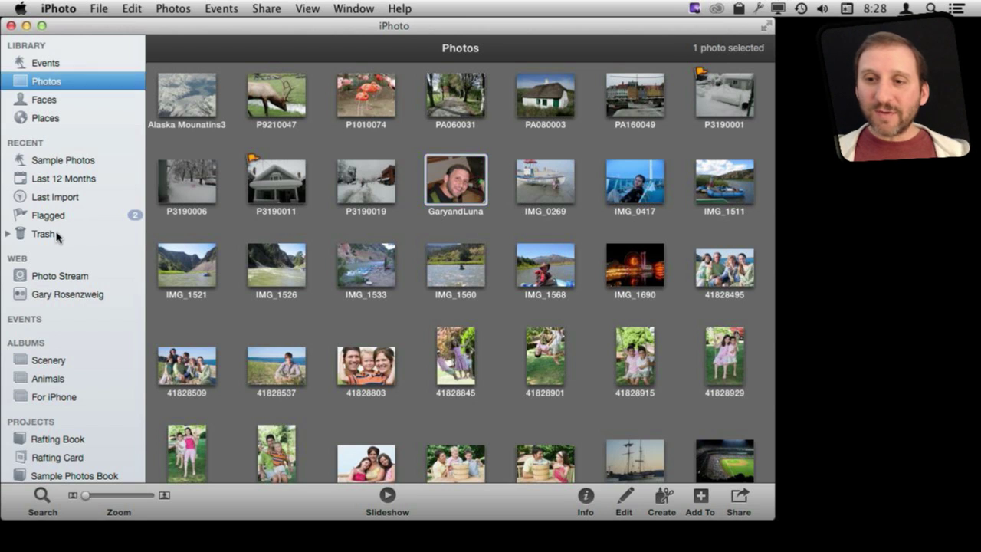
left_click(57, 234)
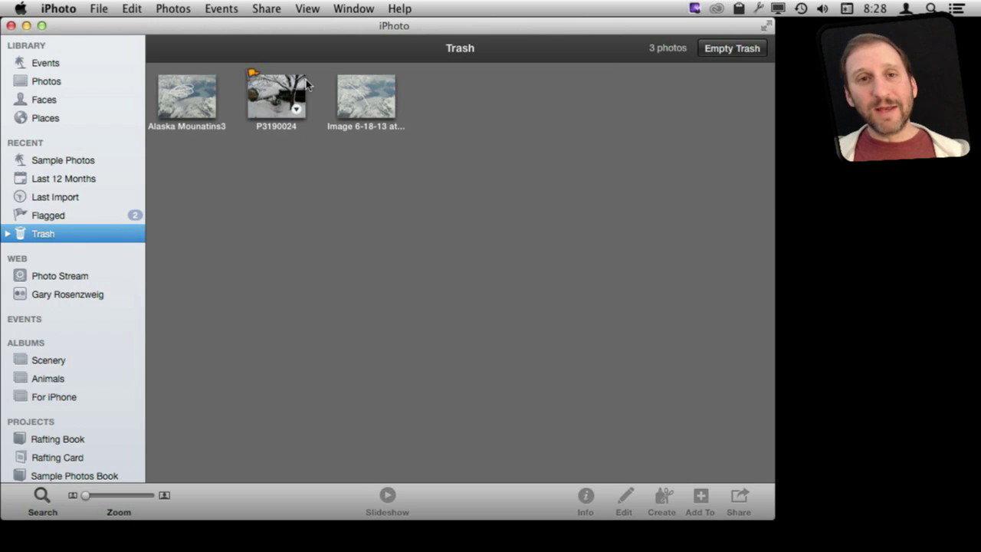
Empty the iPhoto Trash permanently, leaving 89 photos in the Photos view.
left_click(71, 12)
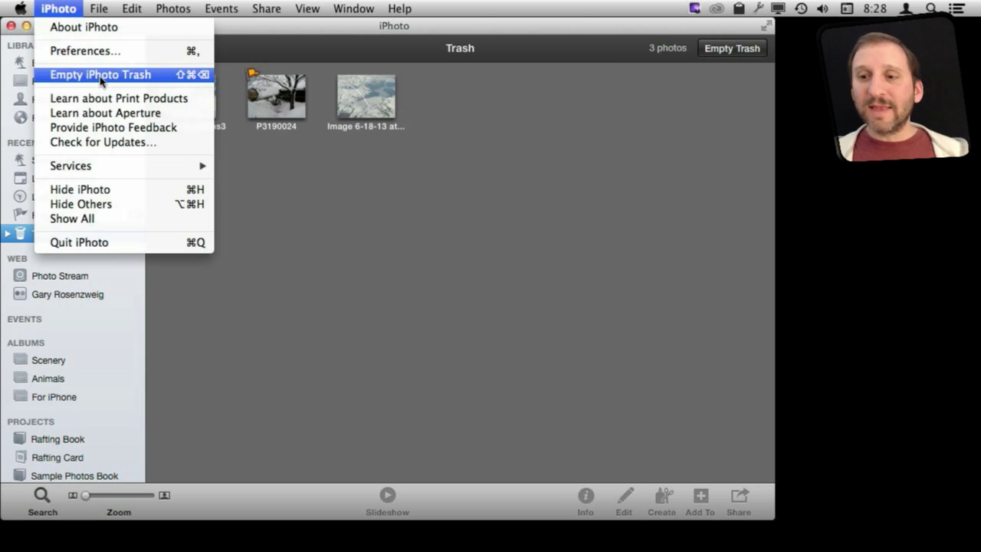
left_click(278, 135)
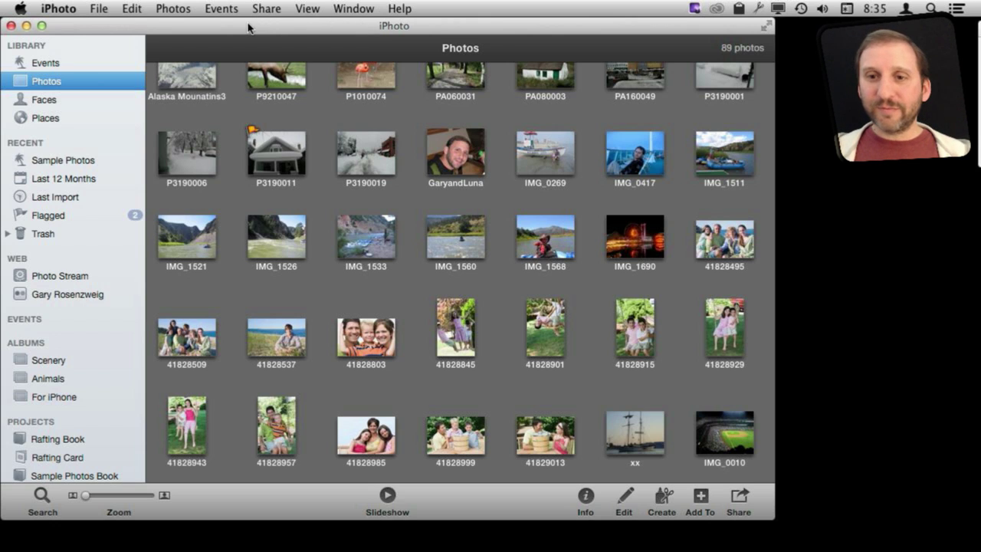
Quit iPhoto and relaunch it from the Dock with Option+Cmd held to get the repair dialog.
key("super+q")
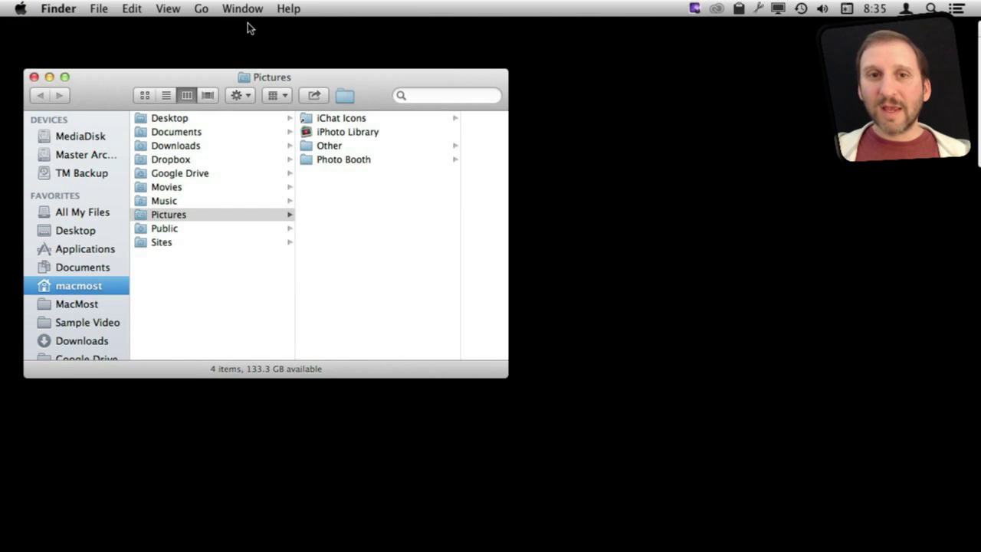
mouse_move(546, 545)
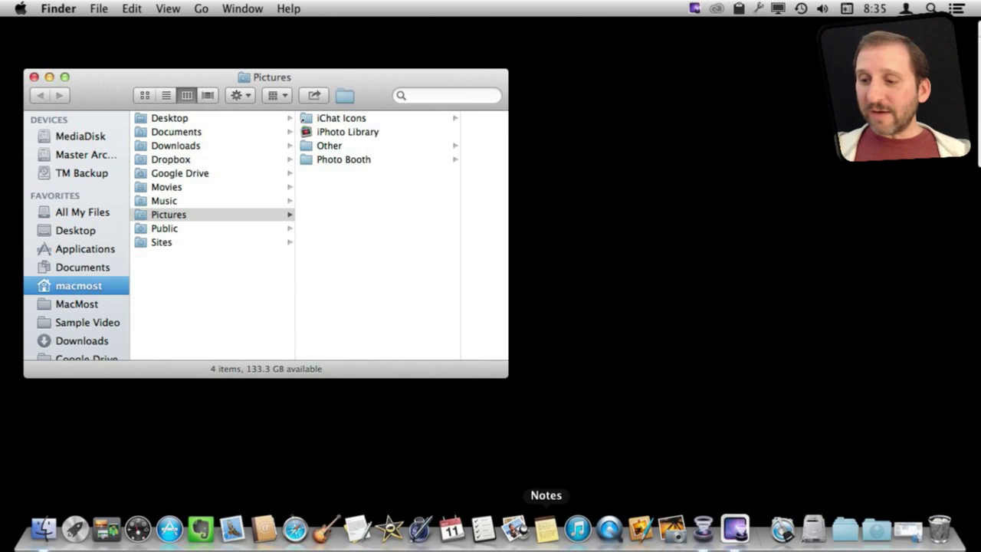
left_click(674, 538)
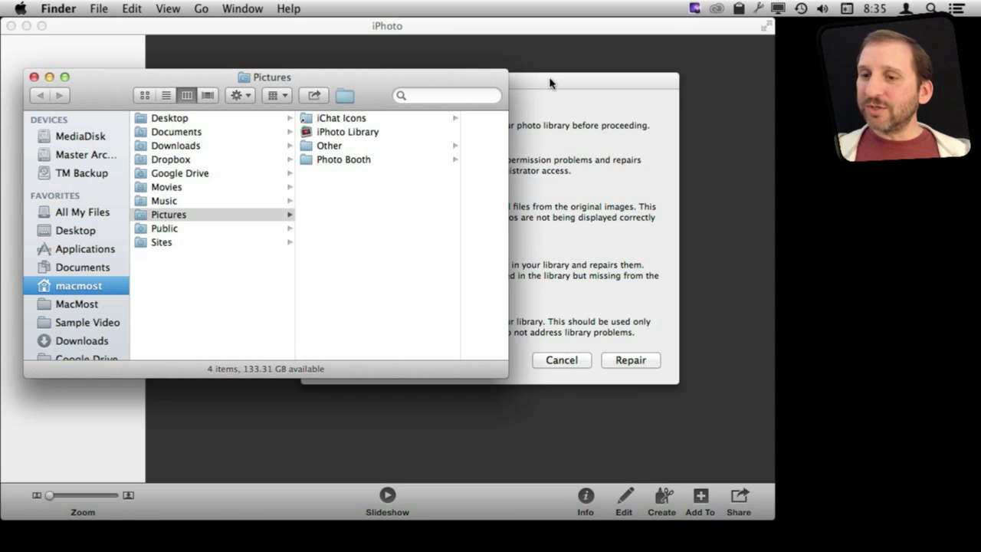
Select Rebuild Database in First Aid, then check iPhoto Library's 482.6 MB size in Finder.
left_click(569, 95)
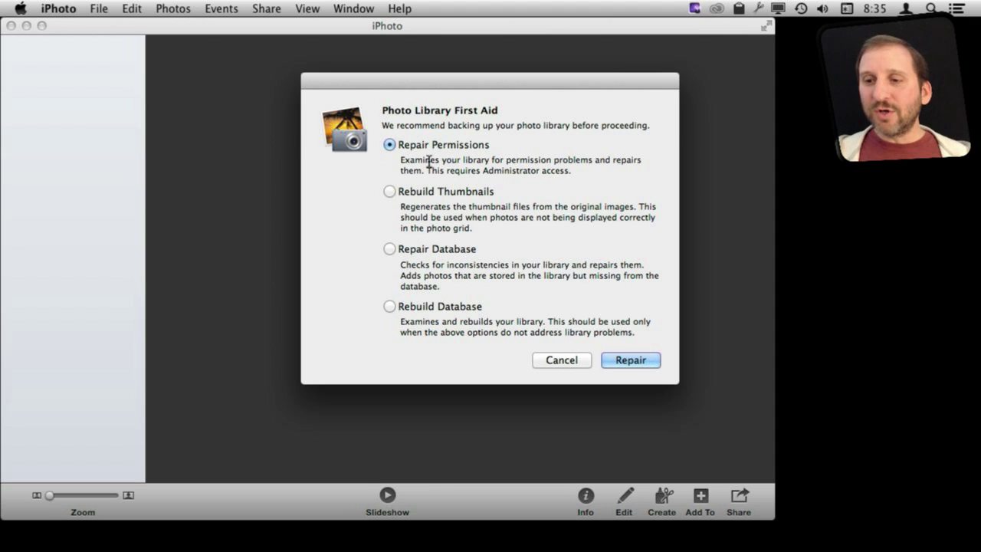
left_click(389, 306)
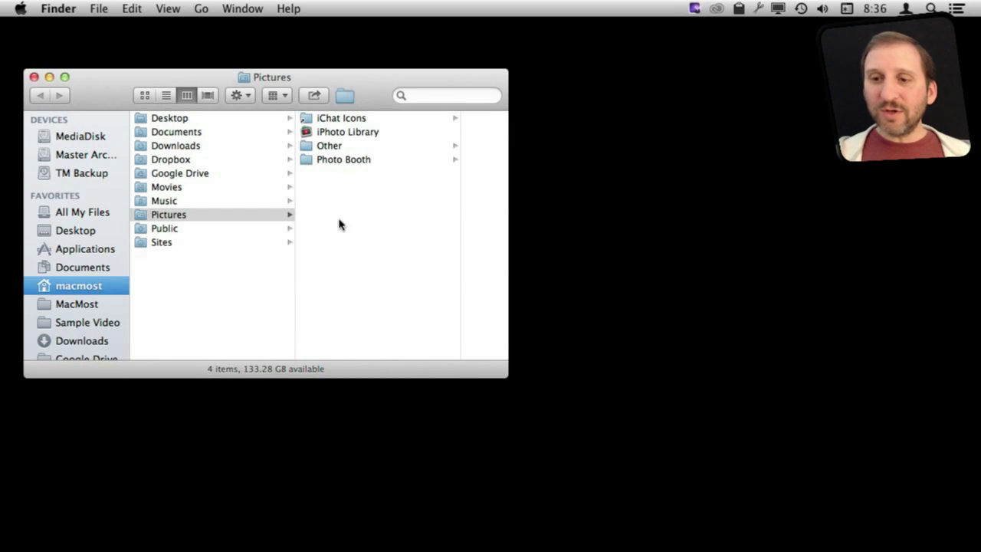
left_click(330, 132)
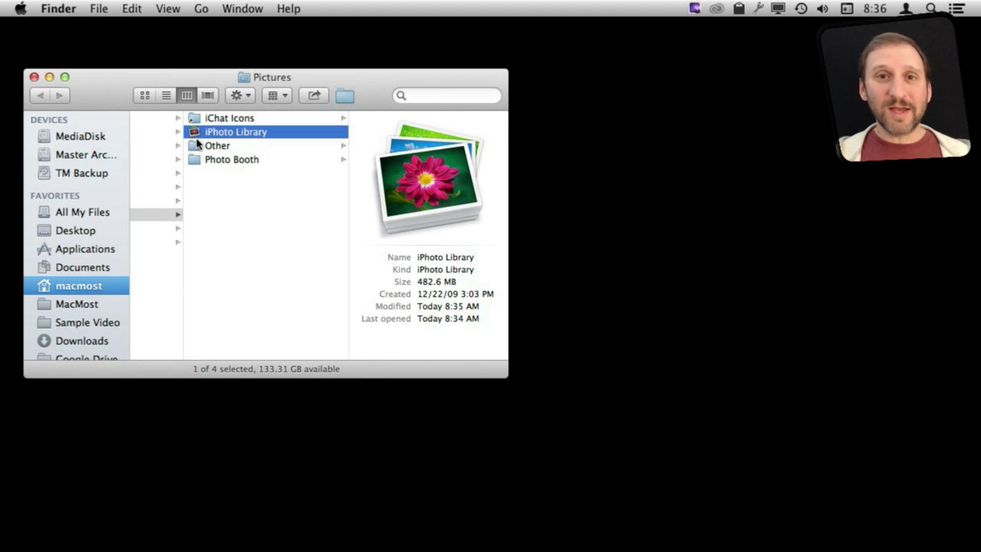
mouse_move(670, 533)
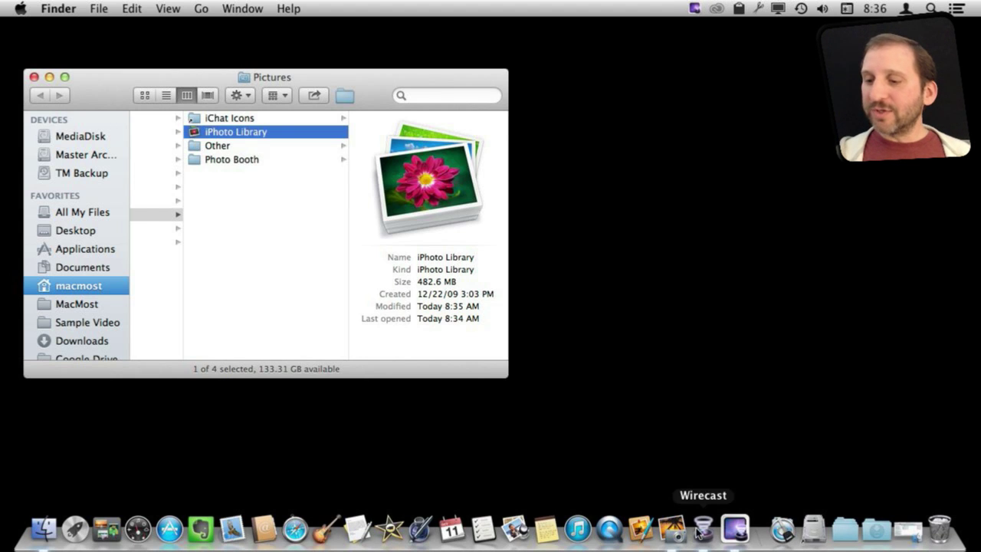
Relaunch iPhoto with repair options, rebuild the database to 117 photos, then quit iPhoto.
left_click(665, 534, "alt+super")
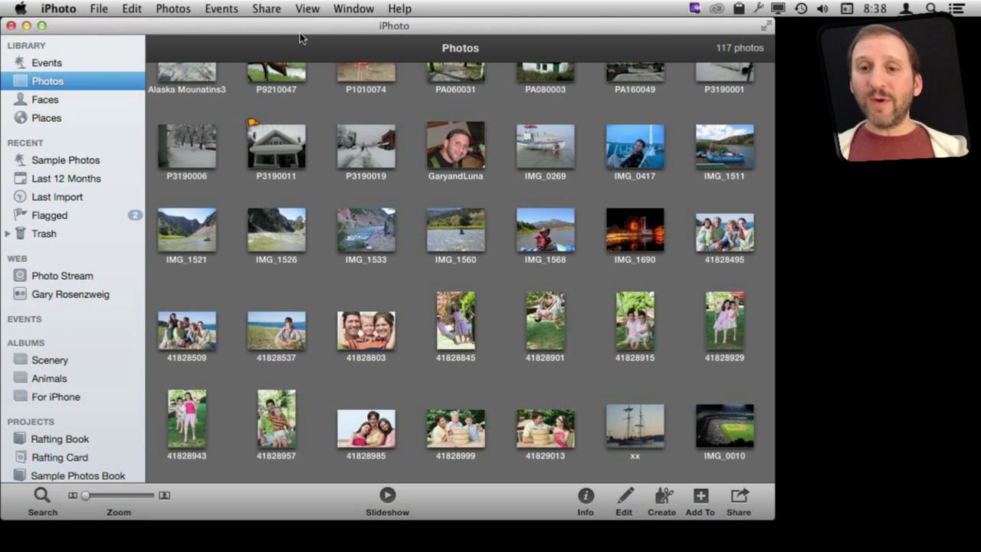
key("super+q")
Relaunch iPhoto with Option held to choose a library, then quit it again.
mouse_move(641, 528)
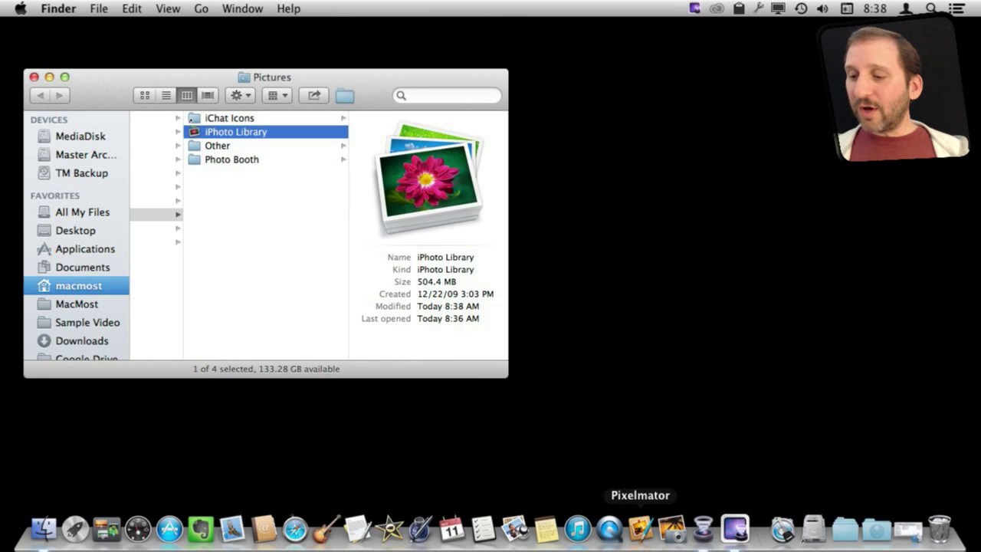
left_click(676, 530, "alt")
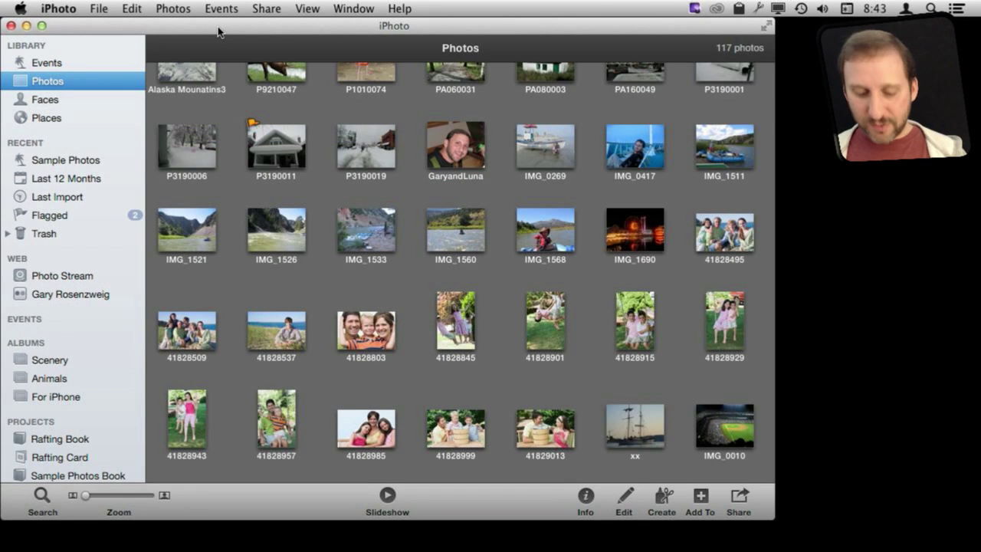
key("super+q")
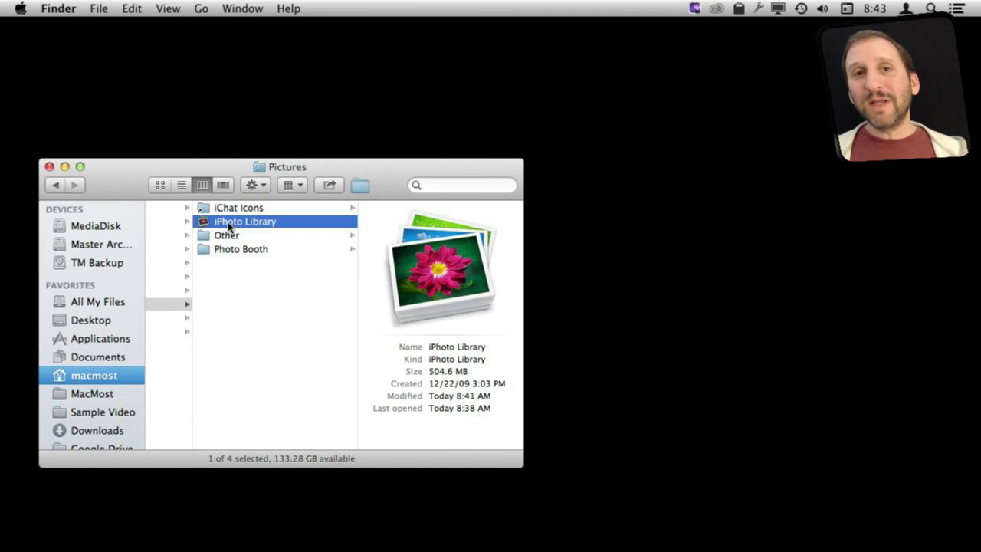
Duplicate the iPhoto Library in Finder with File > Duplicate.
left_click(98, 8)
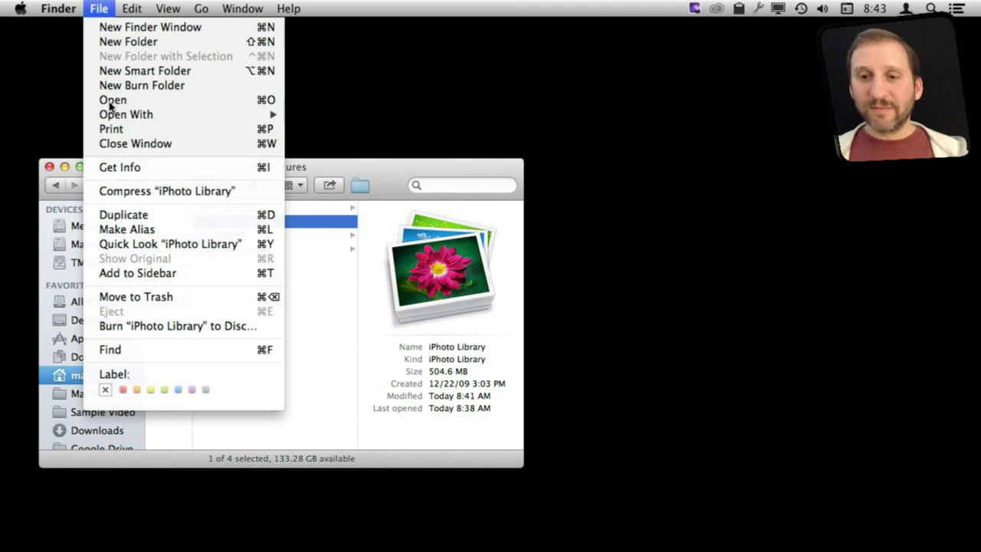
left_click(458, 258)
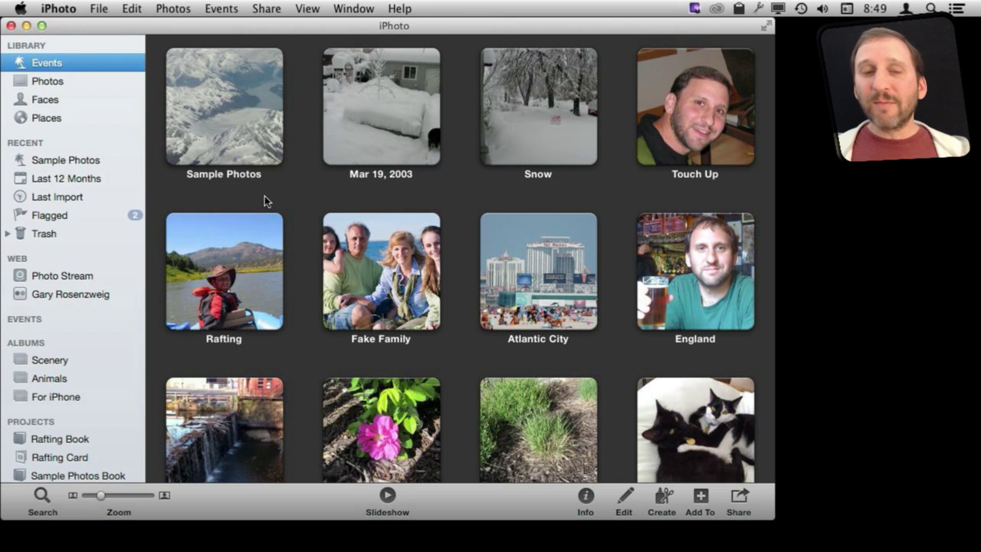
Start a new smart album with the condition Filename contains .mov.
left_click(96, 8)
left_click(121, 41)
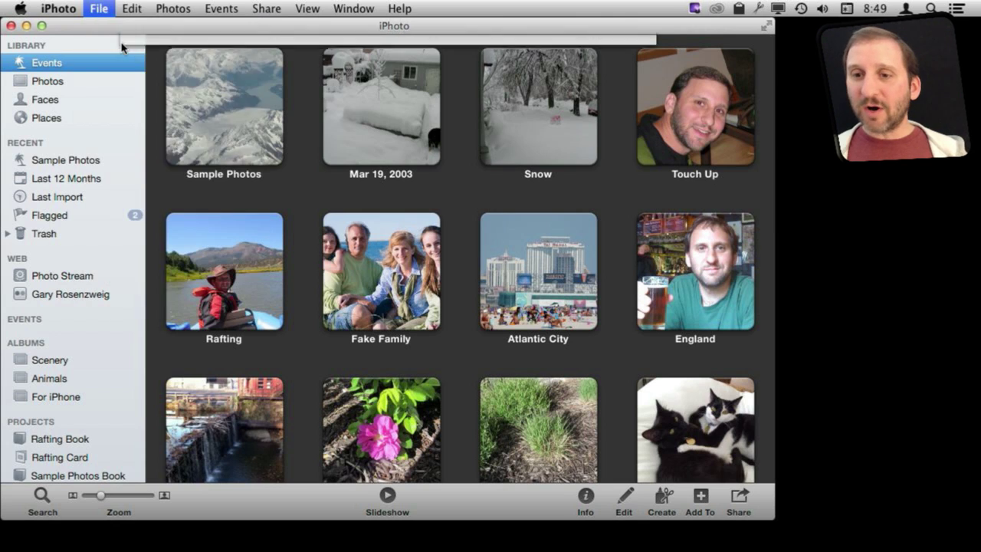
left_click(192, 115)
left_click(171, 197)
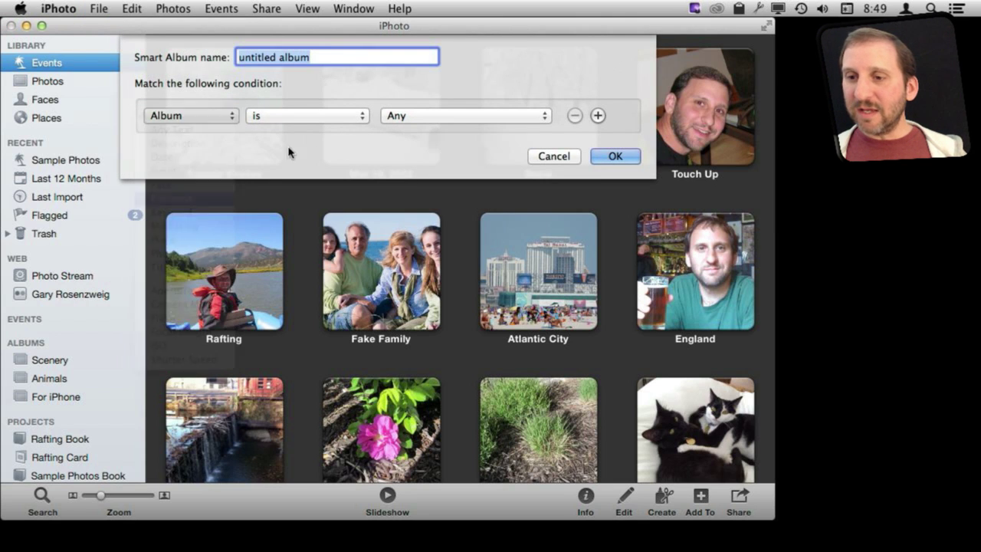
left_click(392, 116)
type(".mov")
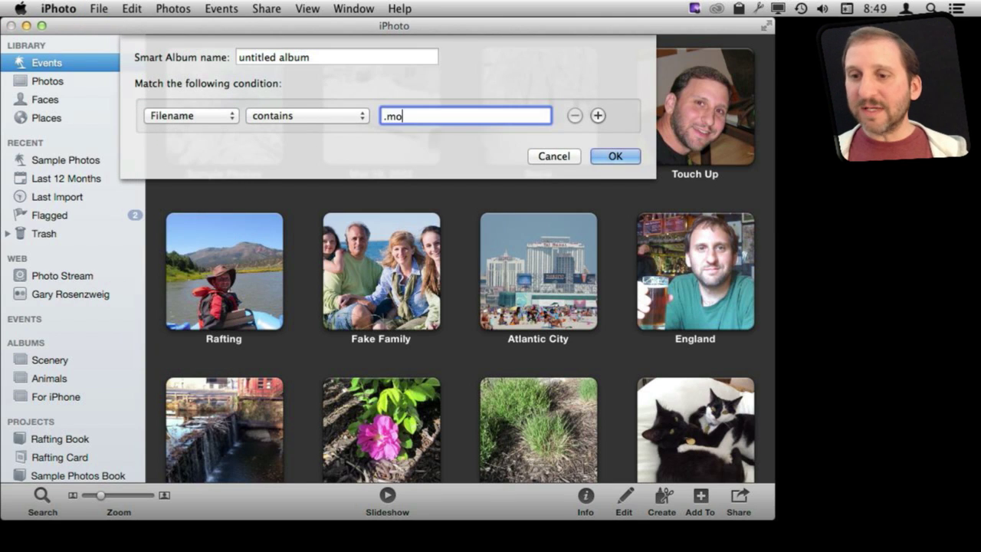
Add two more conditions: Filename contains .avi and Filename contains .mp4.
left_click(598, 115)
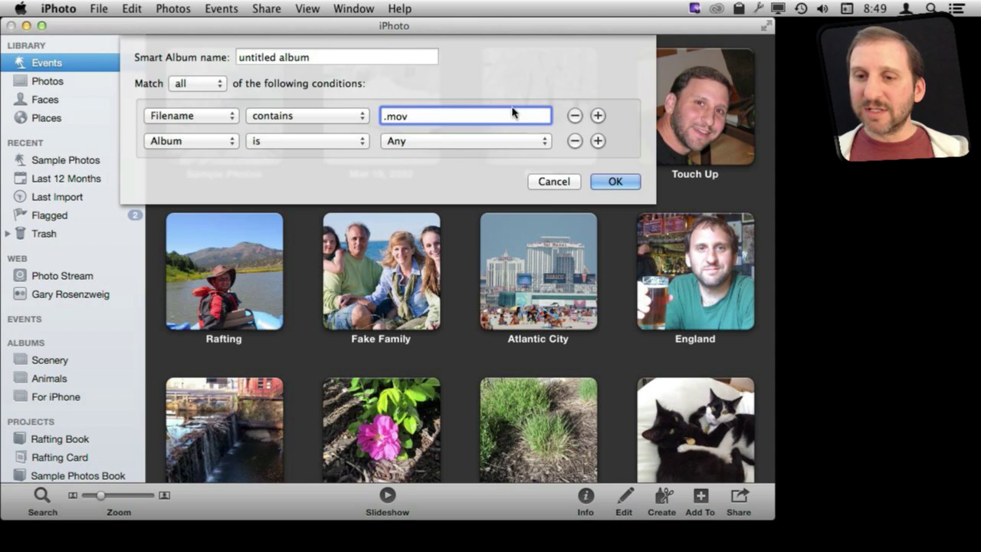
left_click(222, 148)
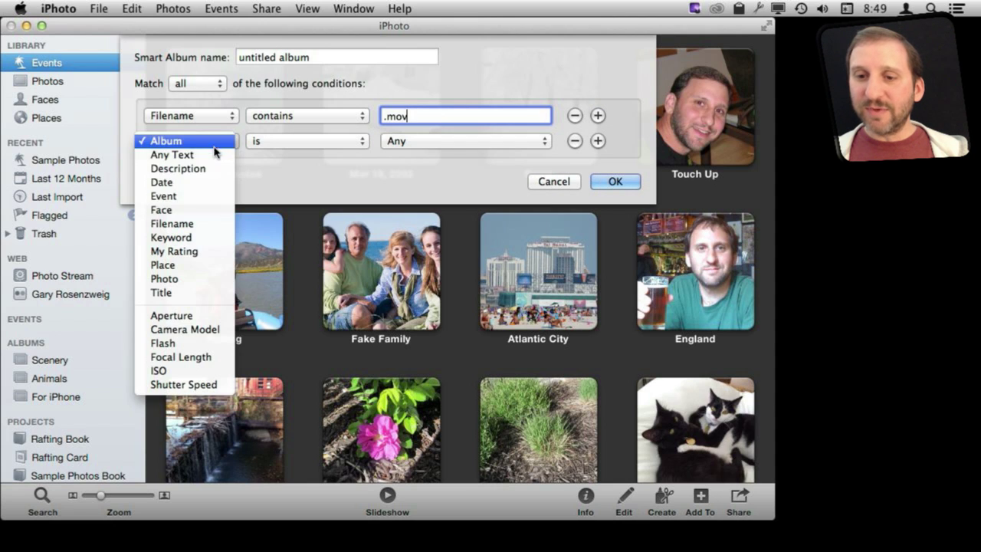
left_click(201, 223)
left_click(416, 139)
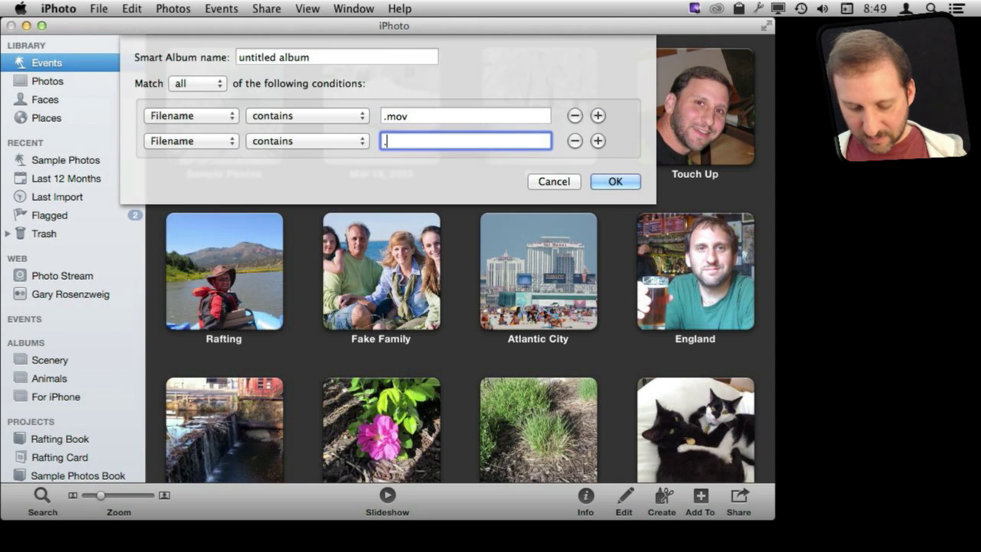
type(".avi")
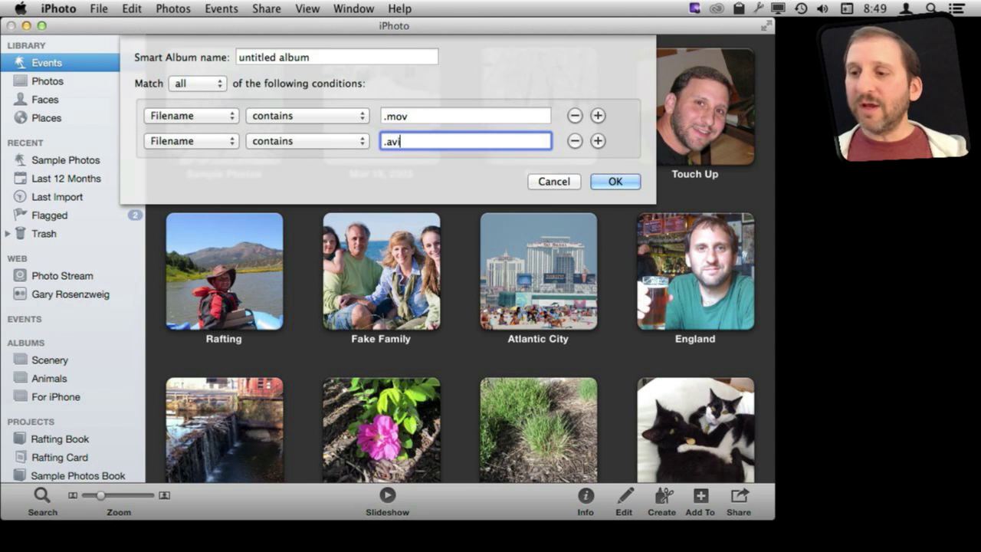
left_click(598, 141)
left_click(201, 166)
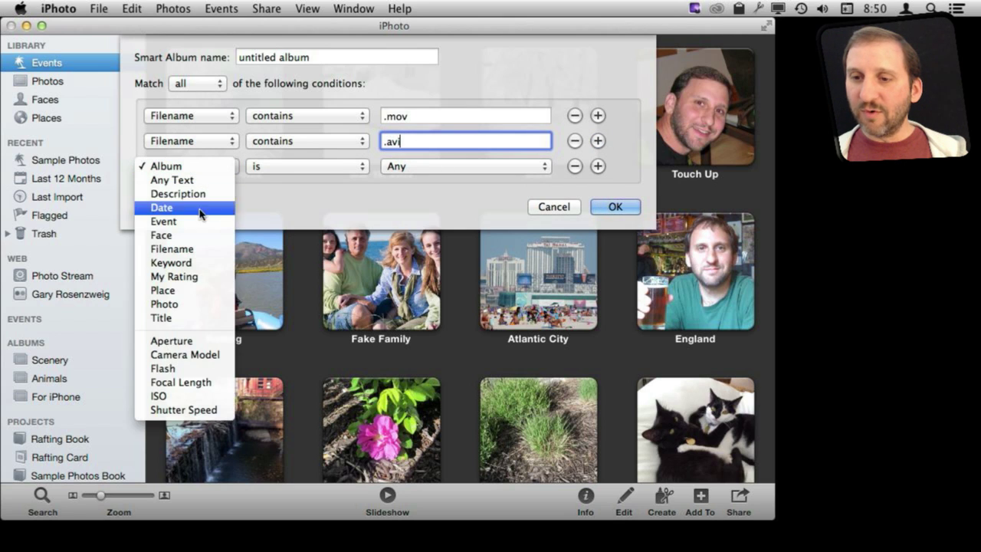
left_click(196, 247)
left_click(412, 165)
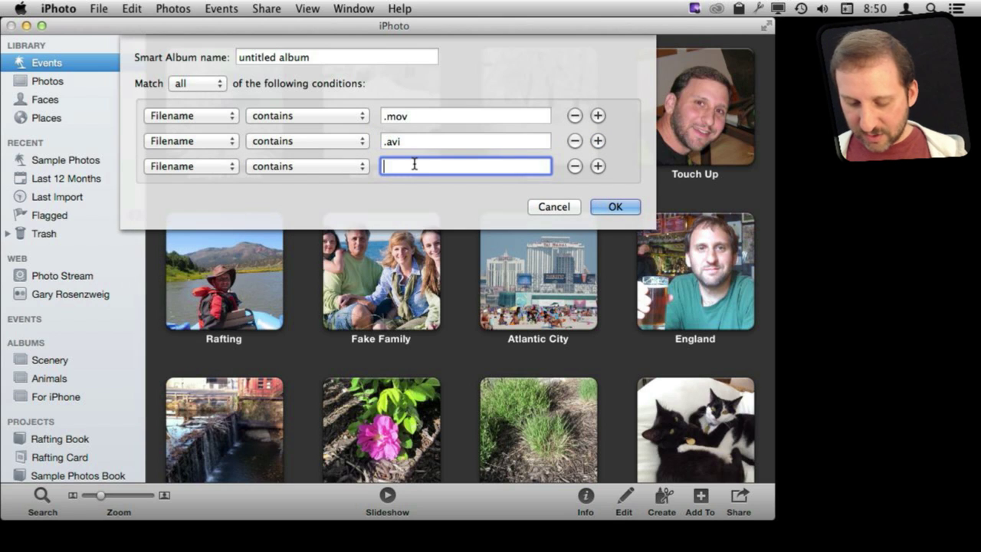
type(".mp4")
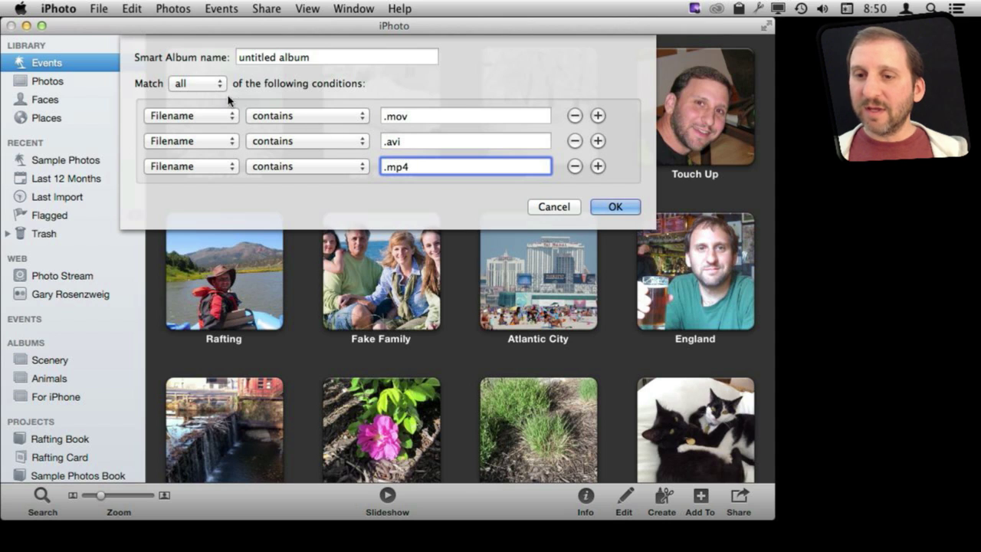
Set the smart album to match any condition and create it.
left_click(206, 86)
left_click(184, 97)
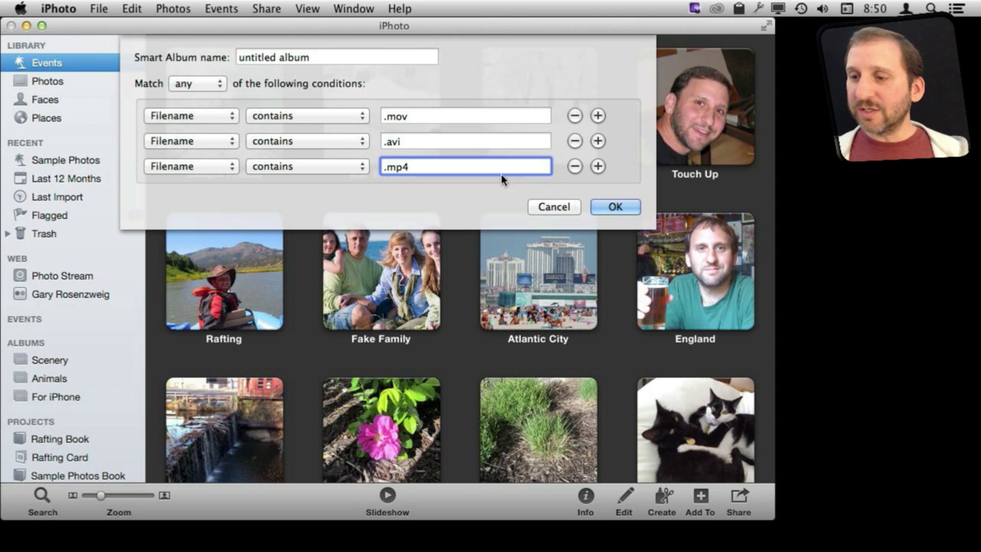
left_click(613, 207)
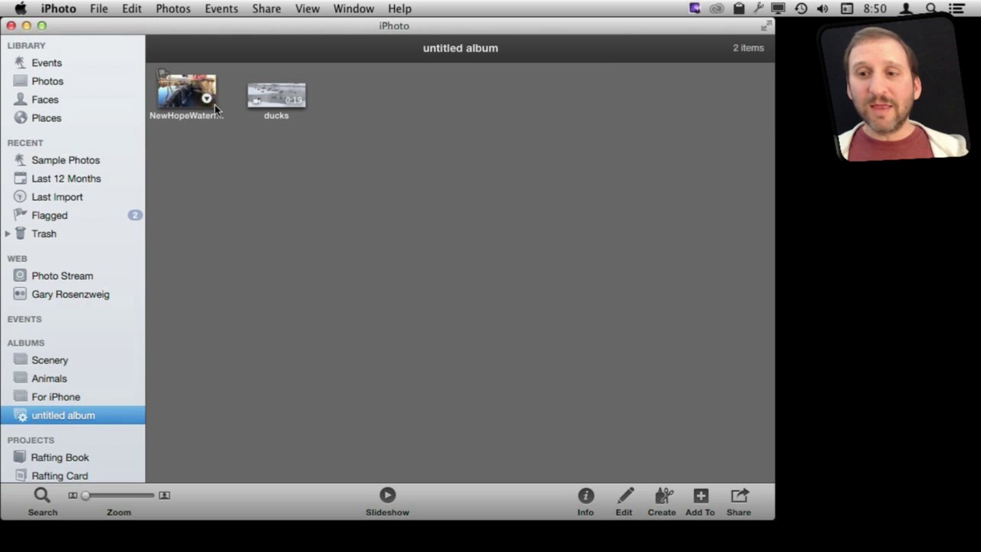
Delete both smart-album movies from the library using Option + Move to Trash and Delete Movies.
left_click_drag(215, 104, 909, 153)
left_click_drag(196, 95, 889, 425)
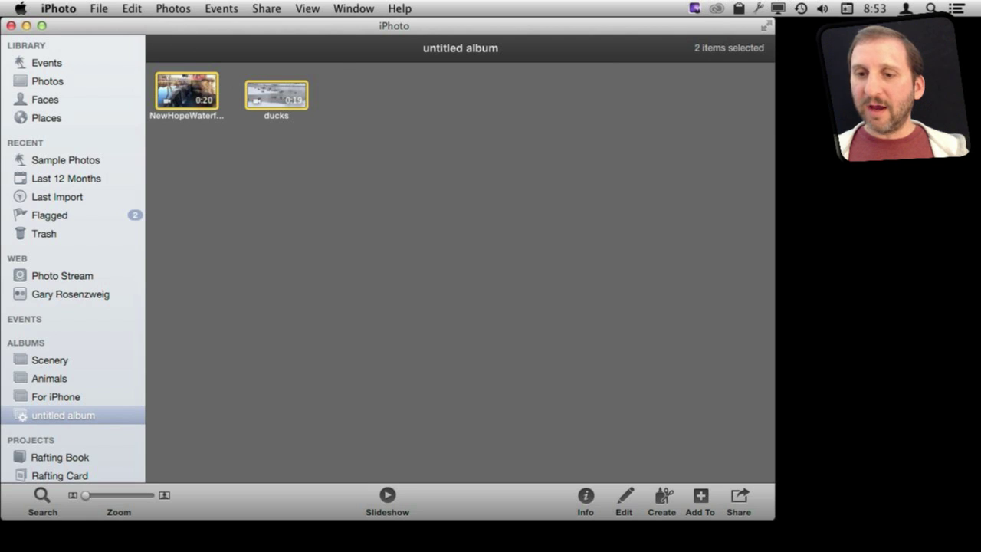
left_click(175, 9)
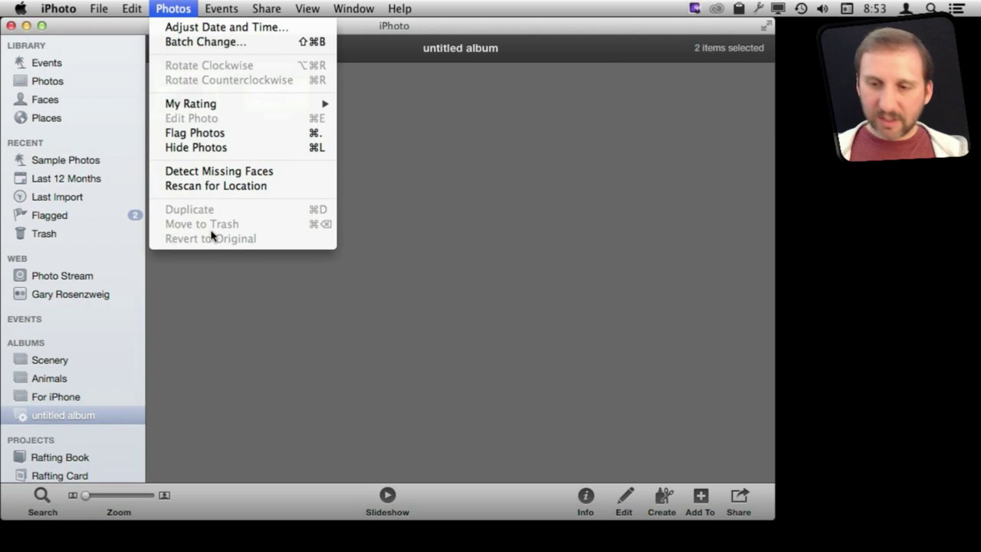
key("alt")
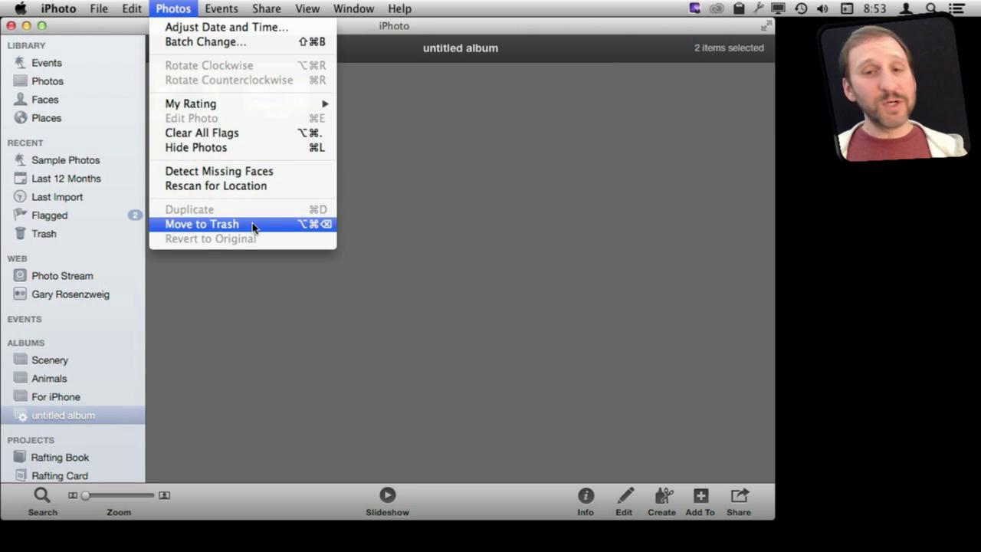
left_click(251, 222)
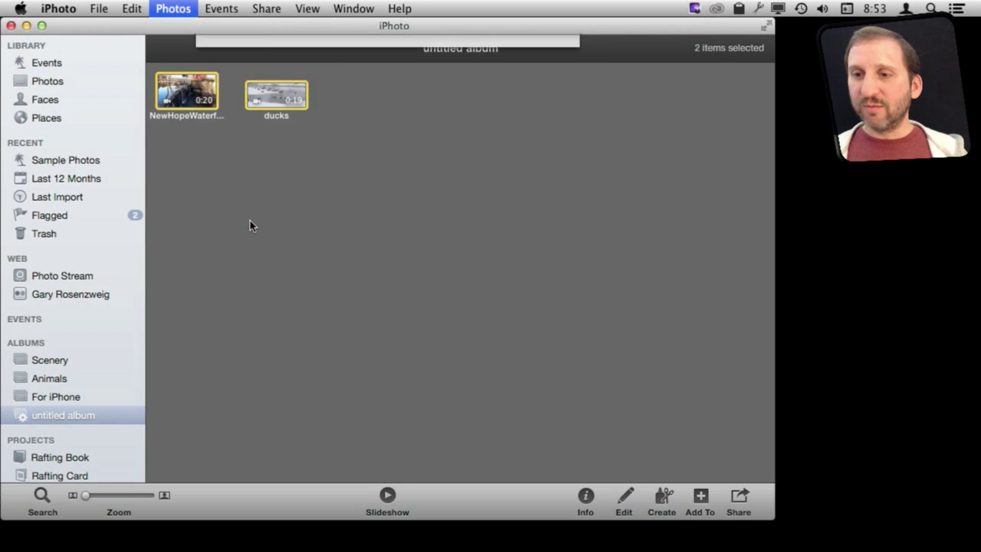
left_click(510, 122)
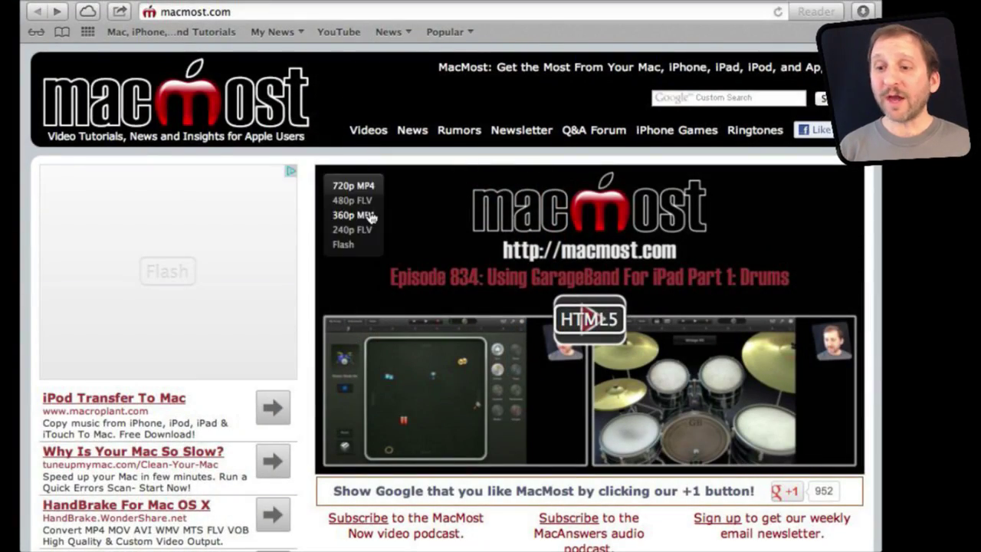
Scroll the MacMost home page and open the 'MacMost Now 833: 18 Google Search Tricks' article.
scroll(424, 313, "down", 3)
scroll(424, 314, "down", 5)
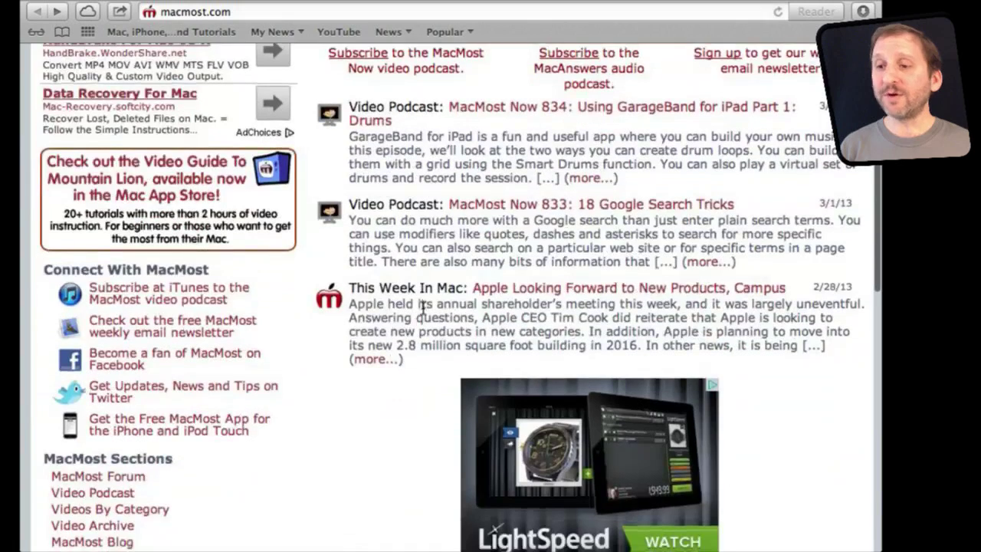
left_click(495, 215)
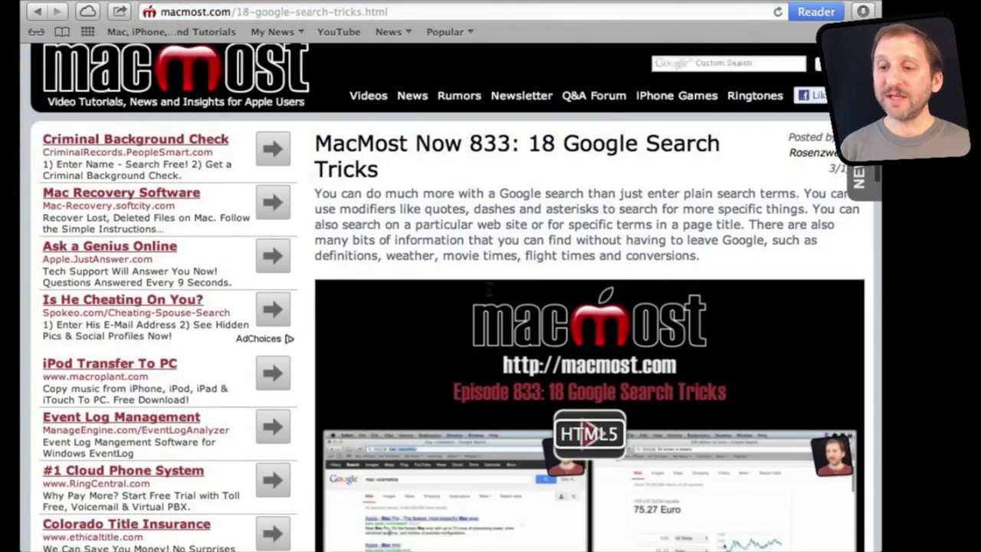
scroll(414, 420, "down", 5)
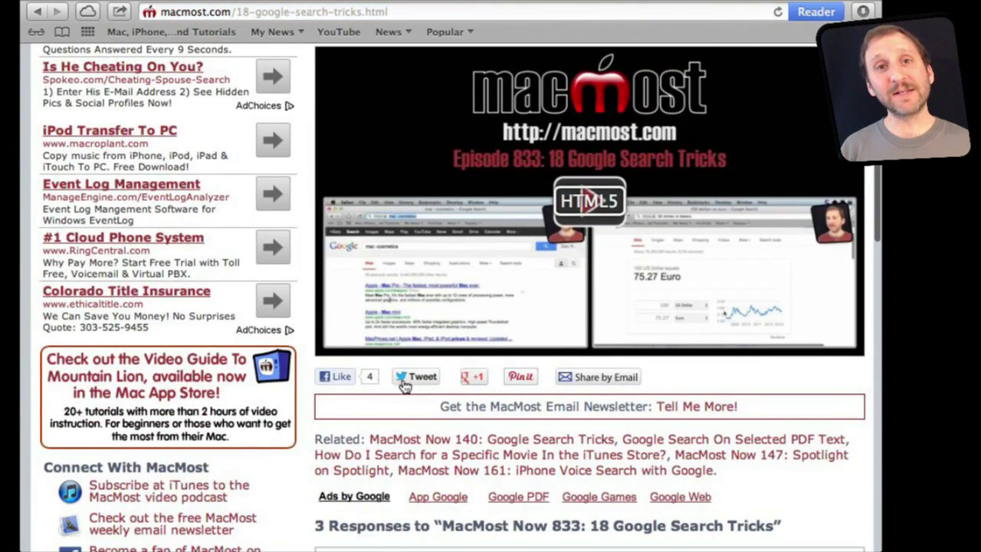